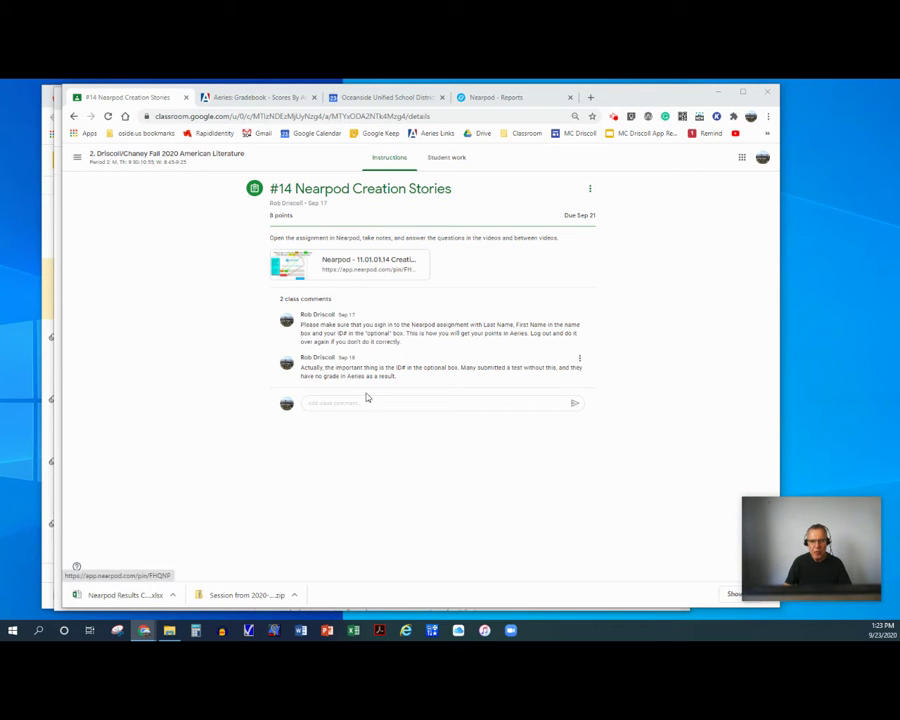
# - Open the assignment's linked Nearpod lesson, and review the student engagement details in the Nearpod session report
pyautogui.click(362, 264)
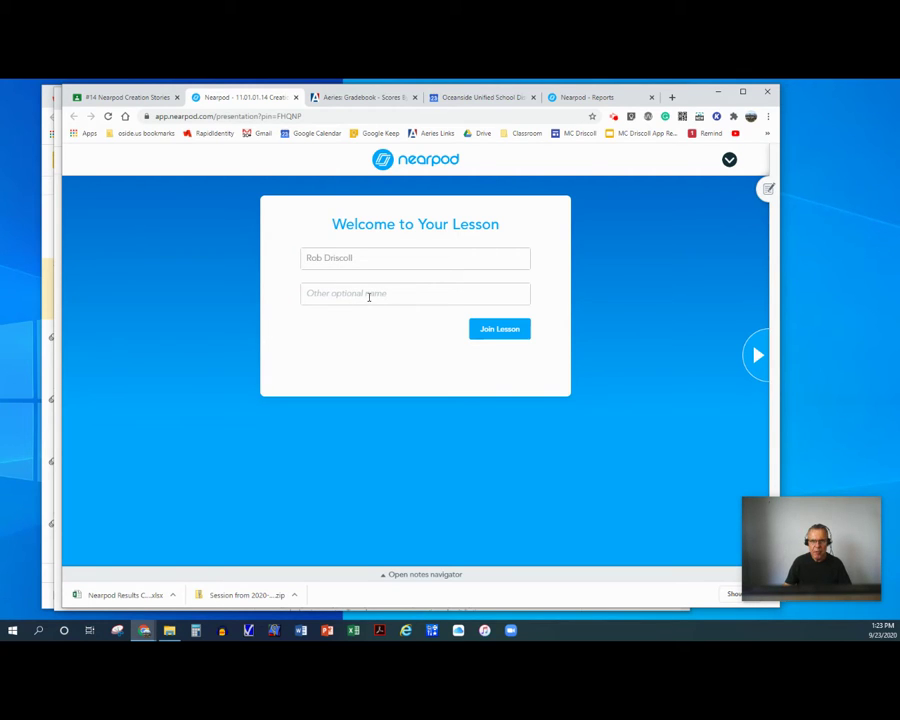
pyautogui.click(574, 99)
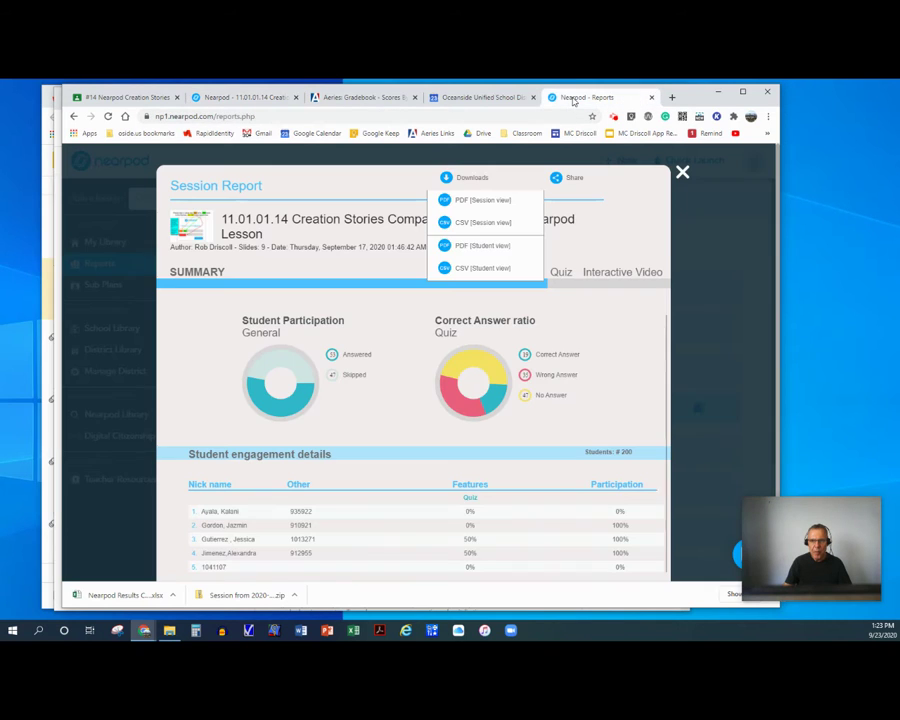
pyautogui.click(641, 214)
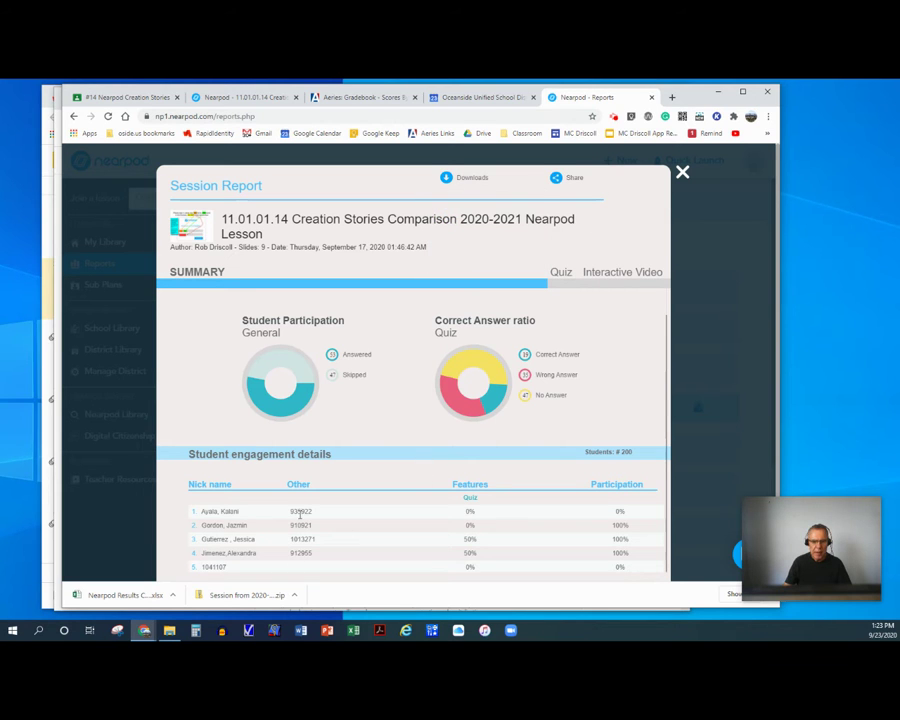
pyautogui.scroll(-5, 300, 513)
pyautogui.scroll(5, 297, 516)
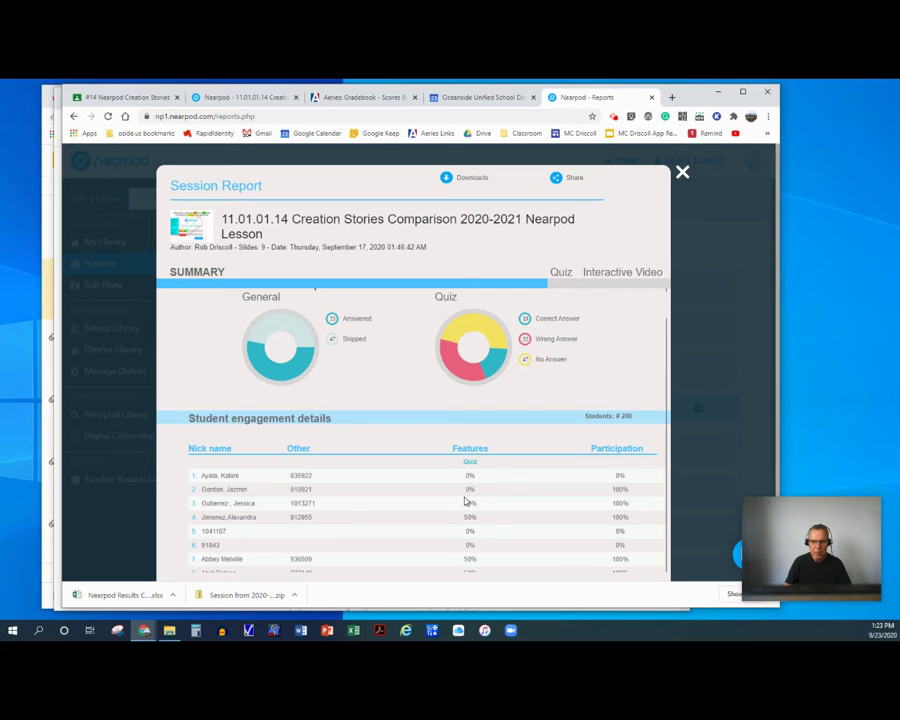
pyautogui.scroll(2, 478, 394)
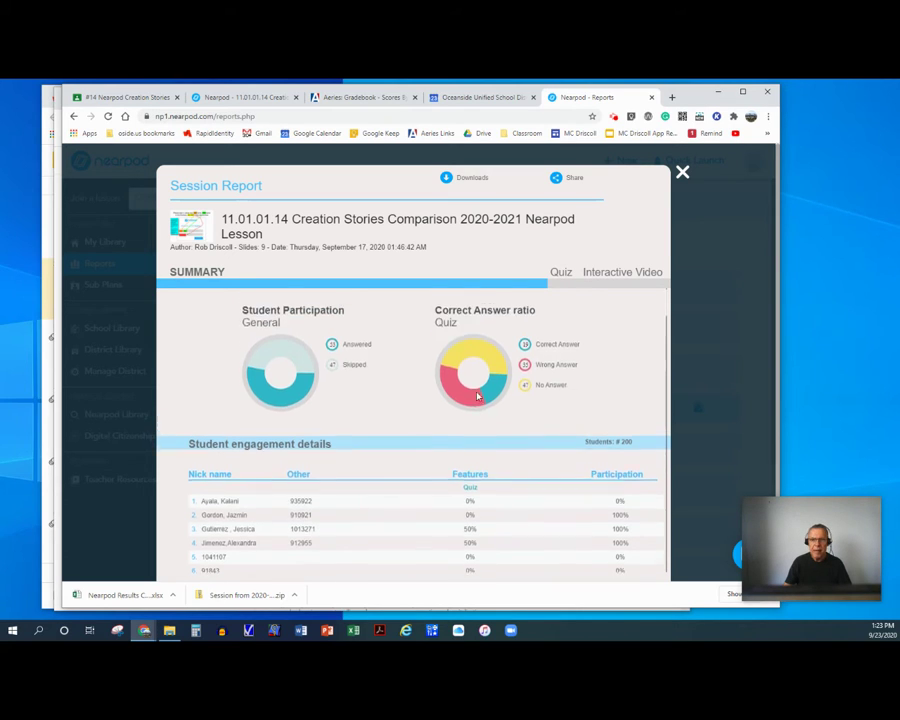
# - Download the Nearpod session report as a Session view CSV and close the reports page
pyautogui.click(467, 178)
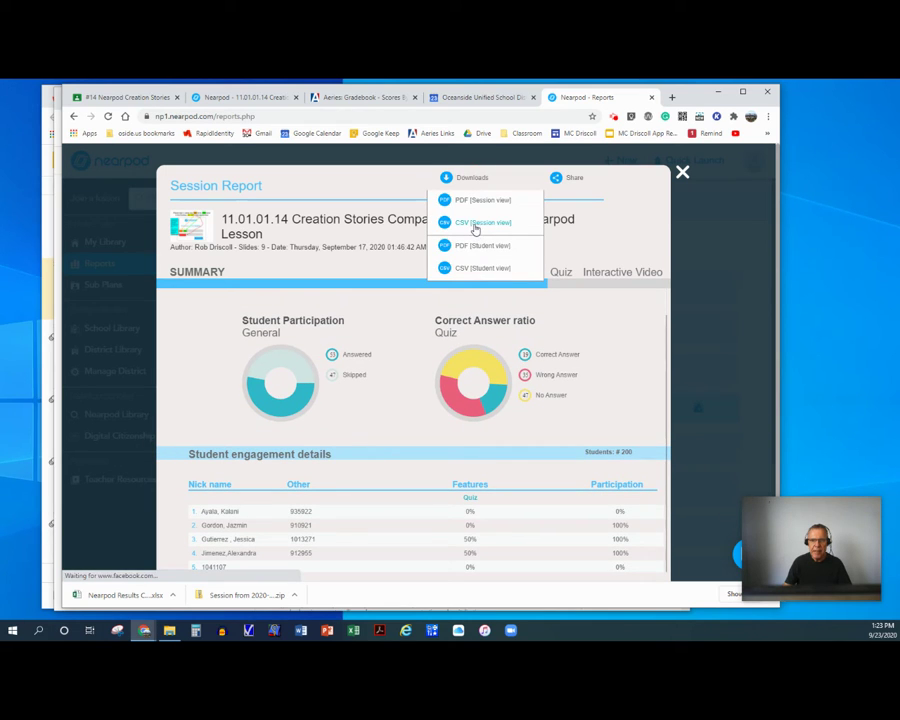
pyautogui.click(475, 223)
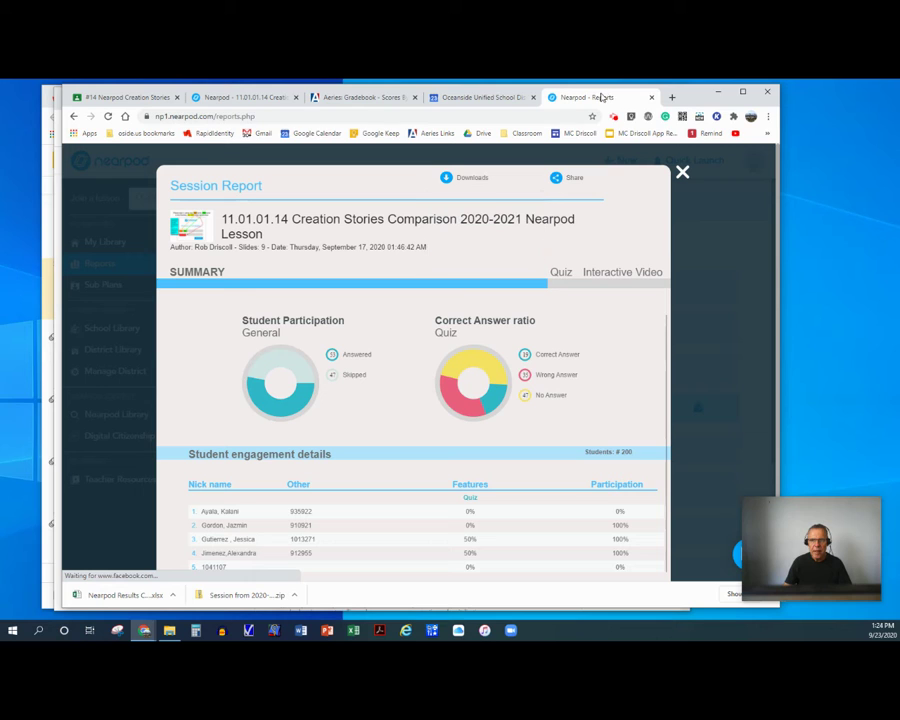
pyautogui.click(651, 98)
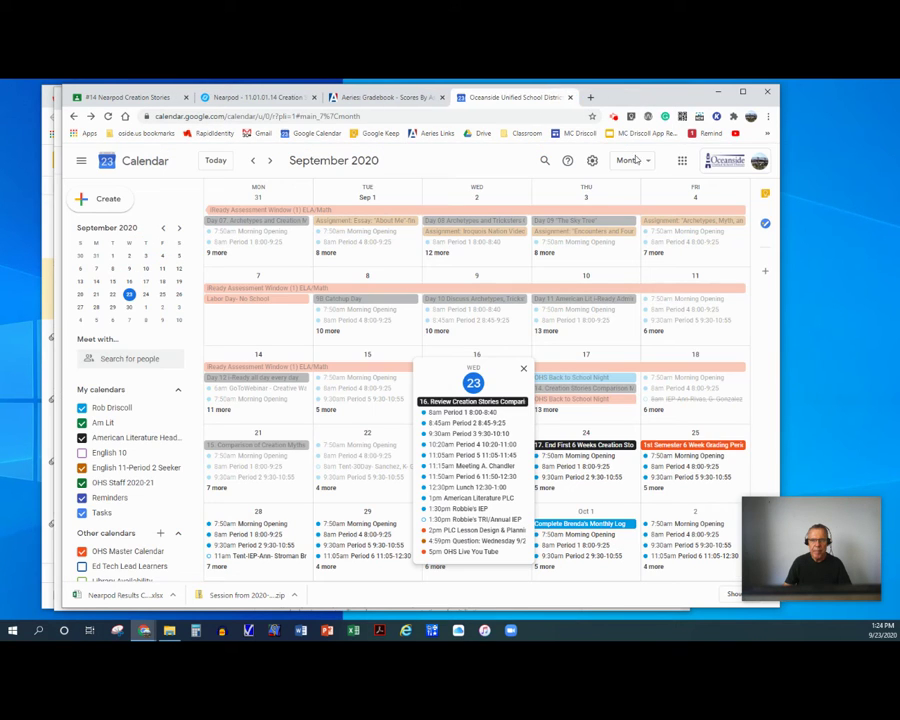
# - Switch to Excel and open the recent workbook Nearpod Results Creation Stories
pyautogui.click(354, 631)
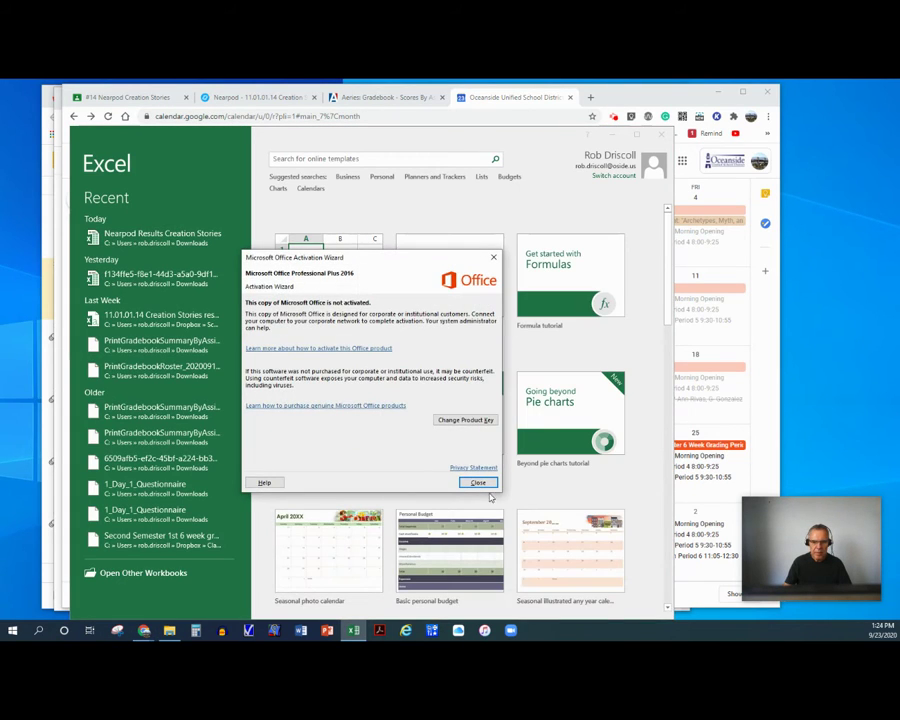
pyautogui.click(478, 482)
pyautogui.click(190, 242)
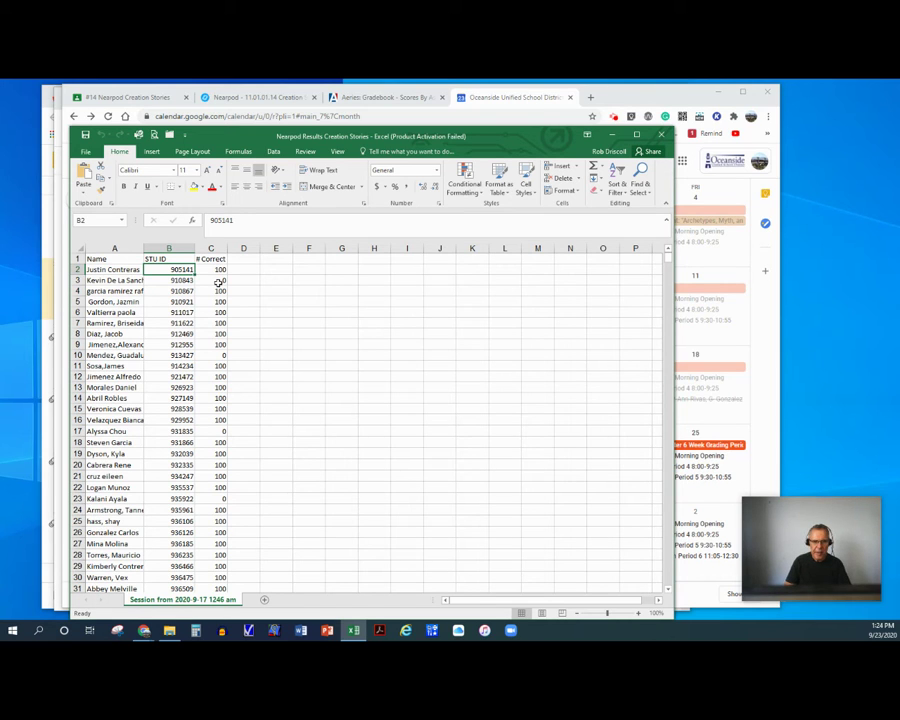
# - Examine the Name, STU ID and # Correct columns through the list of student results
pyautogui.scroll(-14, 218, 283)
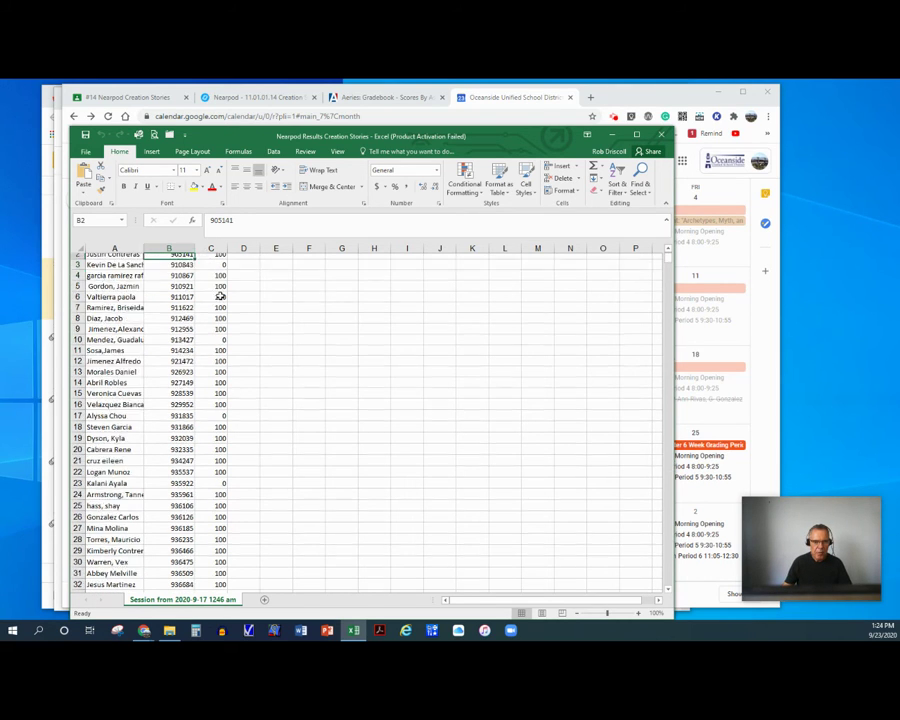
pyautogui.scroll(-17, 225, 335)
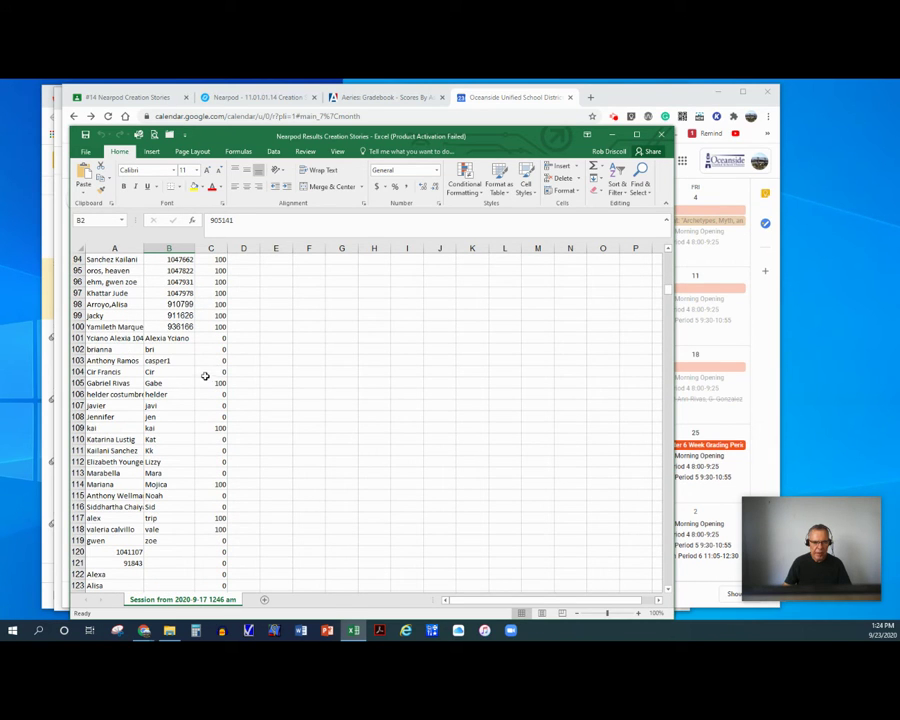
pyautogui.scroll(-4, 163, 418)
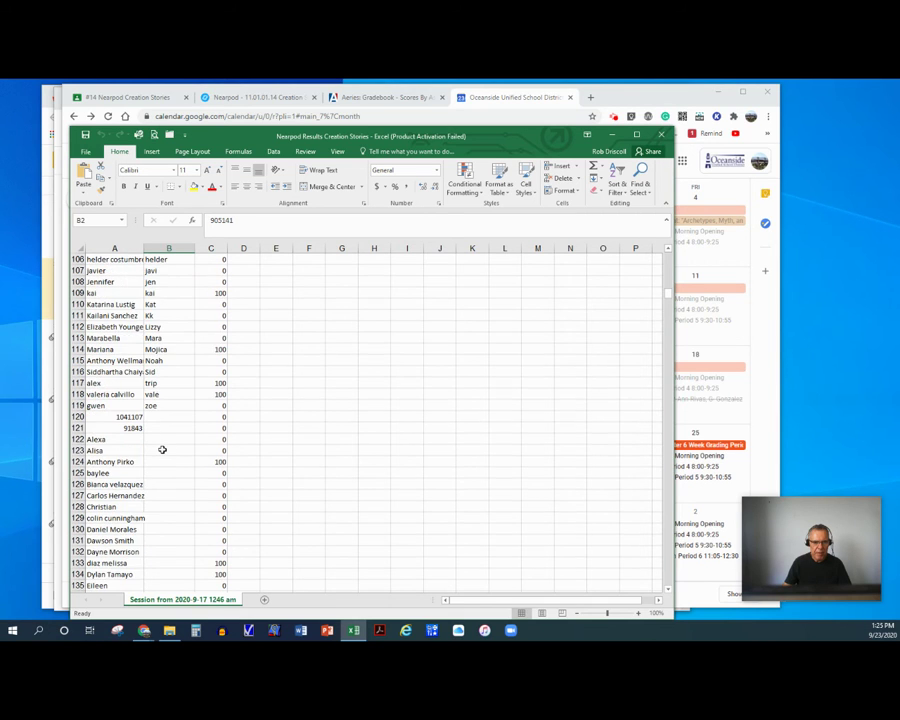
pyautogui.scroll(4, 160, 449)
pyautogui.scroll(2, 162, 449)
pyautogui.scroll(-6, 162, 449)
pyautogui.scroll(20, 161, 528)
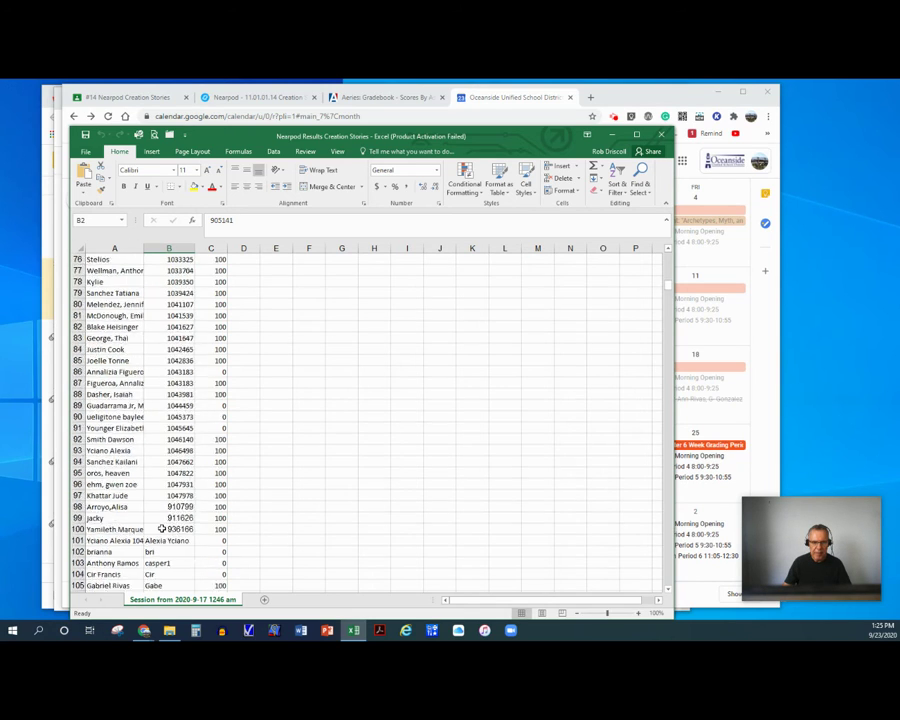
pyautogui.scroll(7, 161, 528)
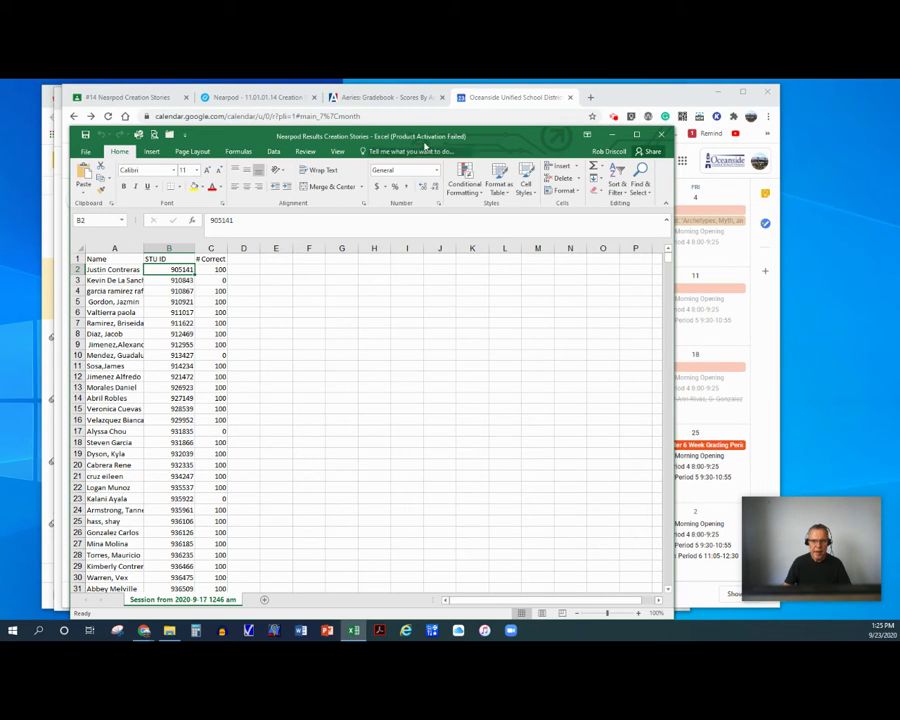
# - Switch to the Aeries gradebook in Chrome and open score entry for assignment #14, Nearpod Creation Stories participation score, from the class scores
pyautogui.click(390, 100)
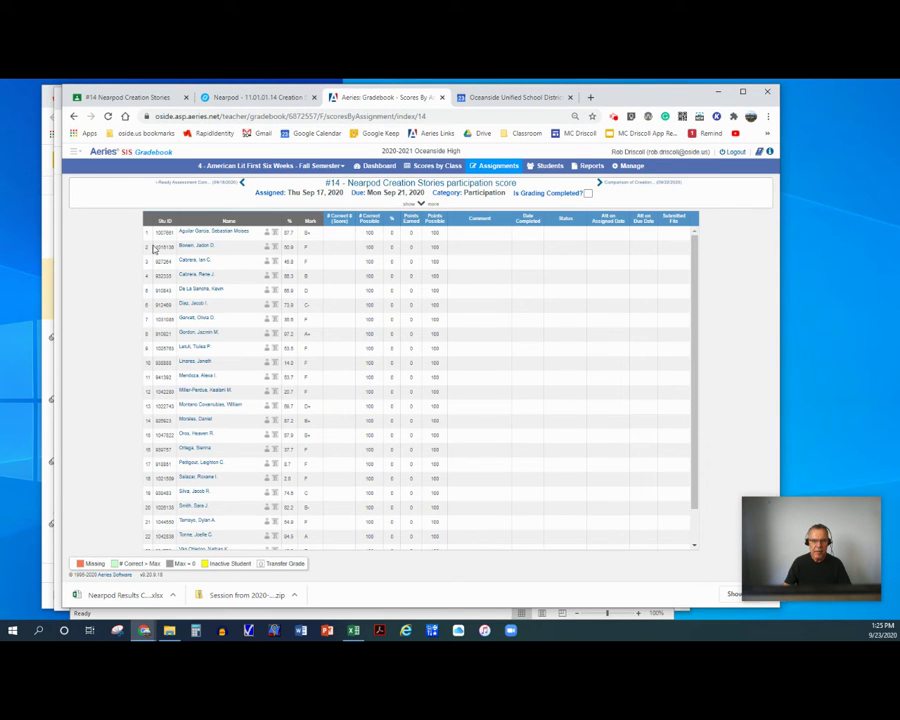
pyautogui.click(429, 168)
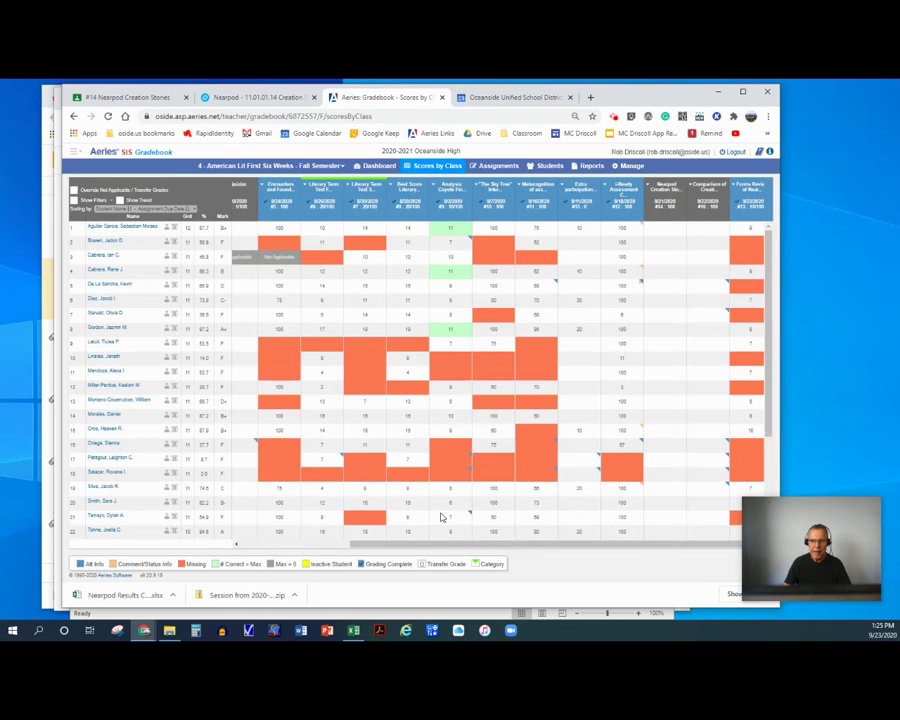
pyautogui.click(665, 191)
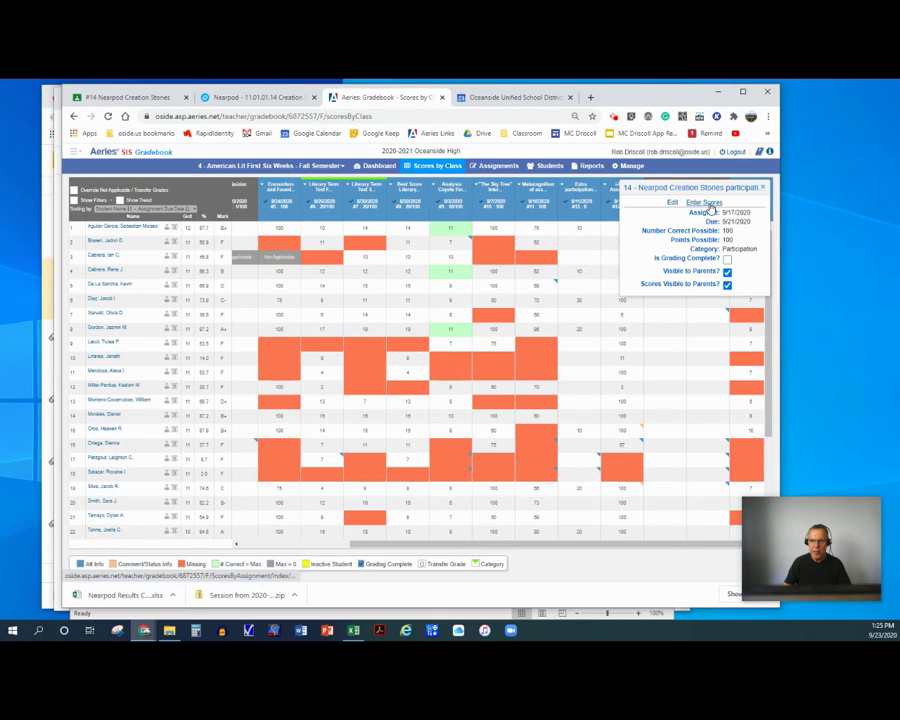
pyautogui.click(705, 203)
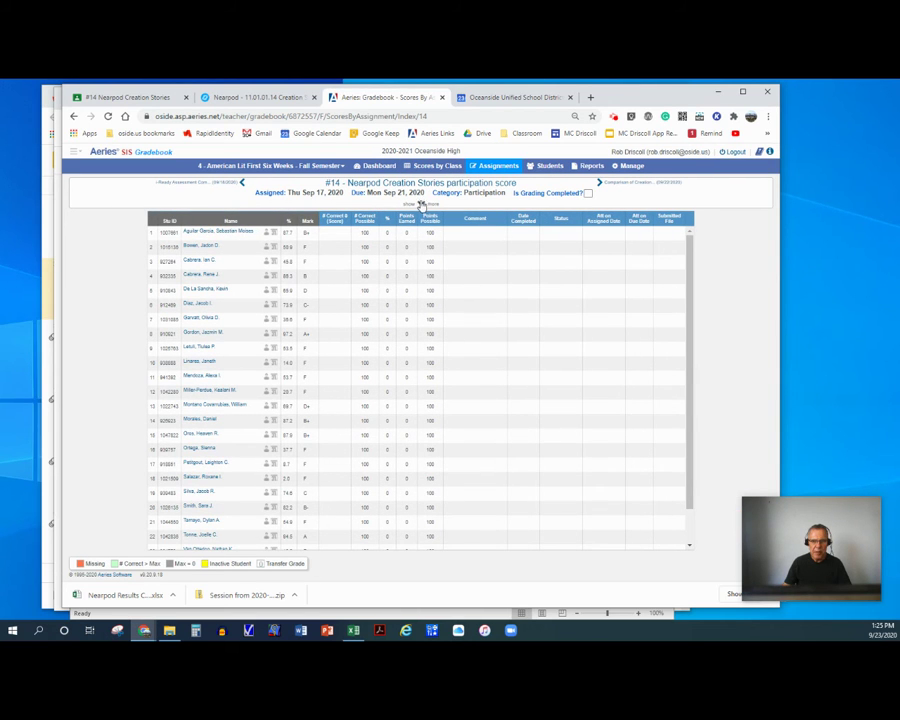
# - Upload Nearpod Results Creation Stories.xlsx from Downloads as the assignment's score import file, without including a header
pyautogui.click(421, 205)
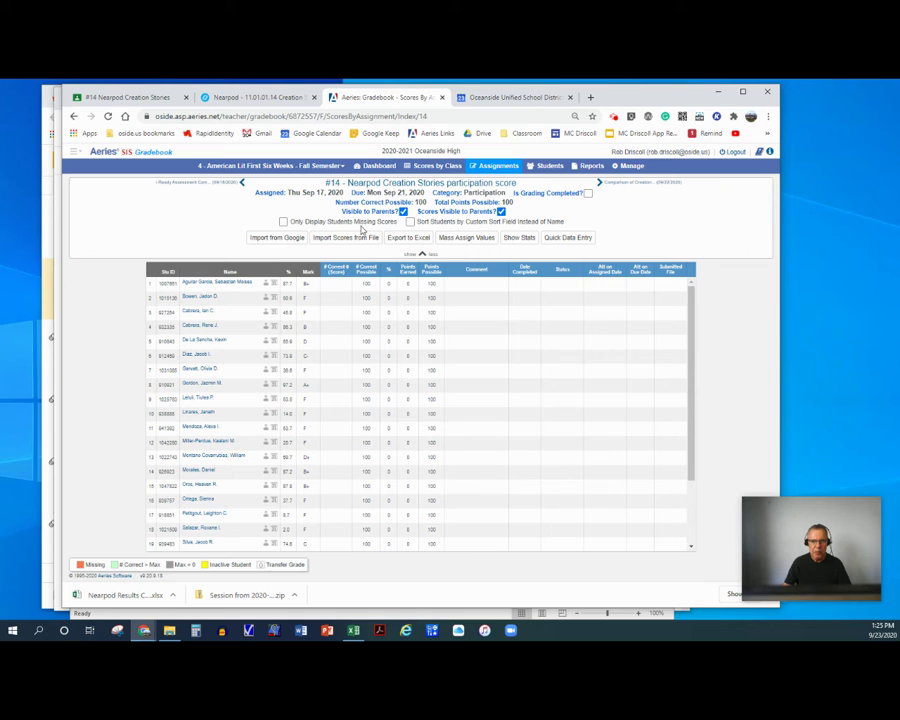
pyautogui.click(345, 240)
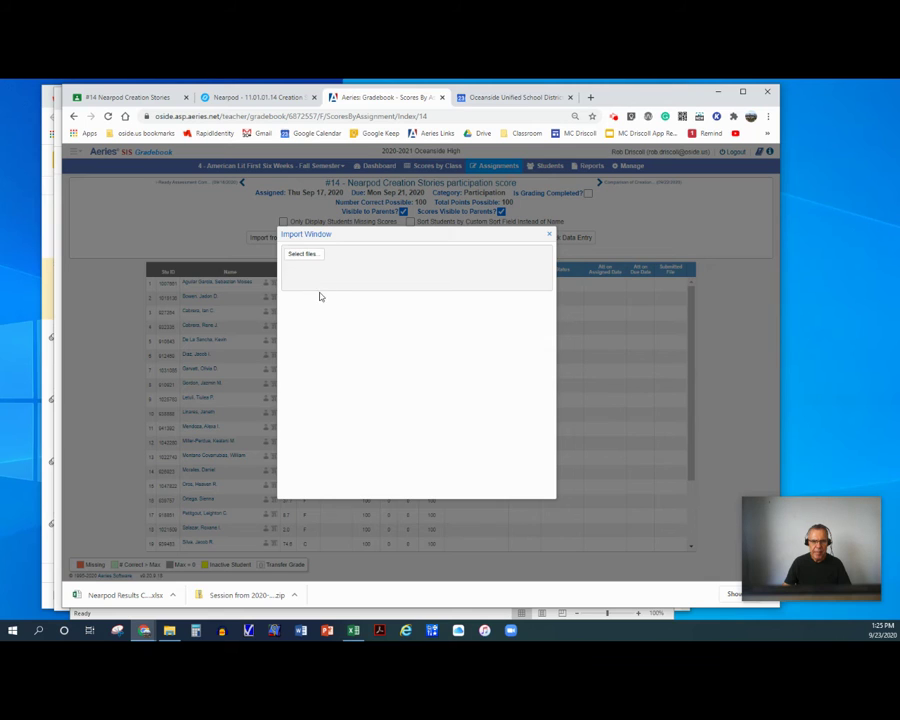
pyautogui.click(302, 254)
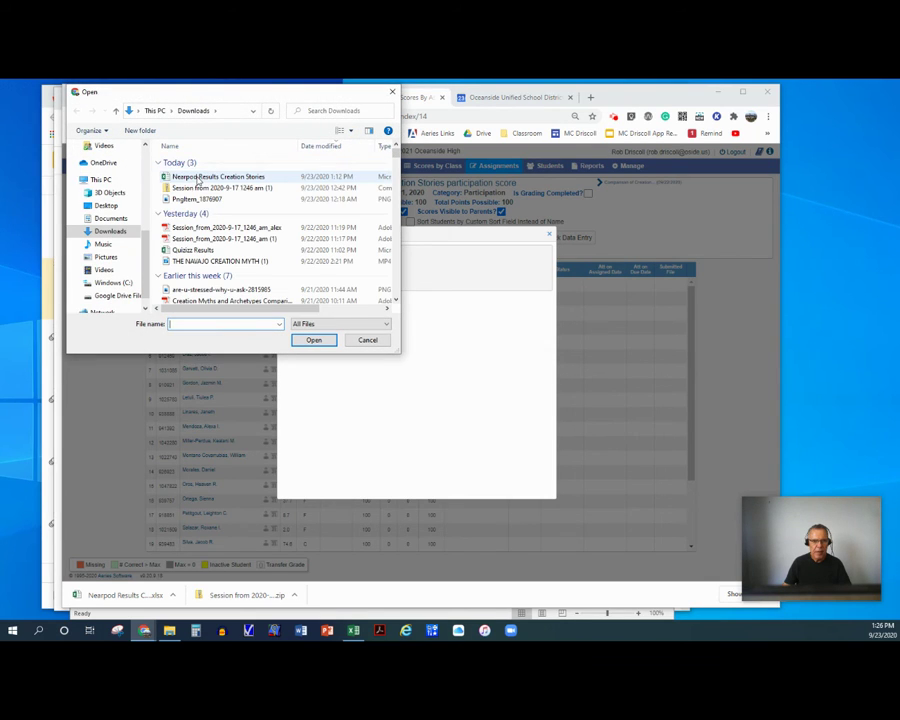
pyautogui.click(200, 177)
pyautogui.click(313, 340)
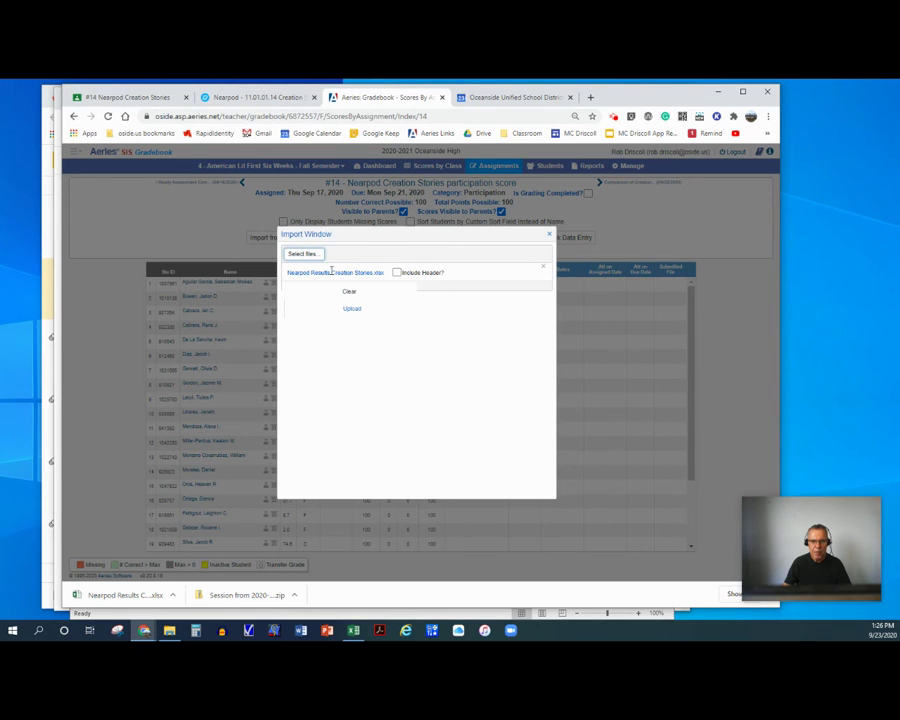
pyautogui.click(353, 311)
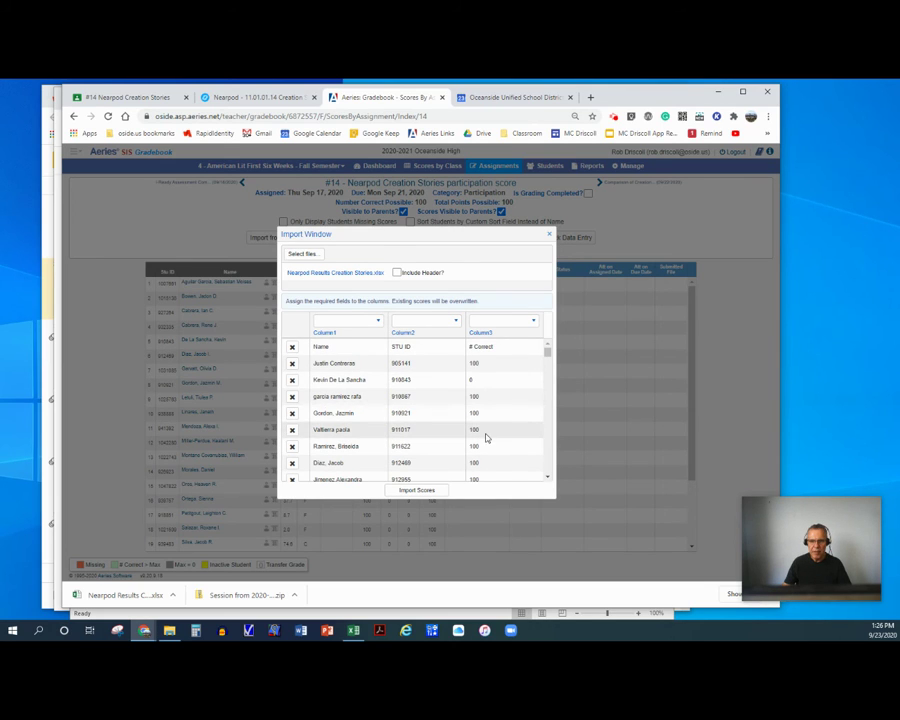
# - Assign Stu Id to Column2 and # Correct (Score) to Column3 of the imported data
pyautogui.click(414, 328)
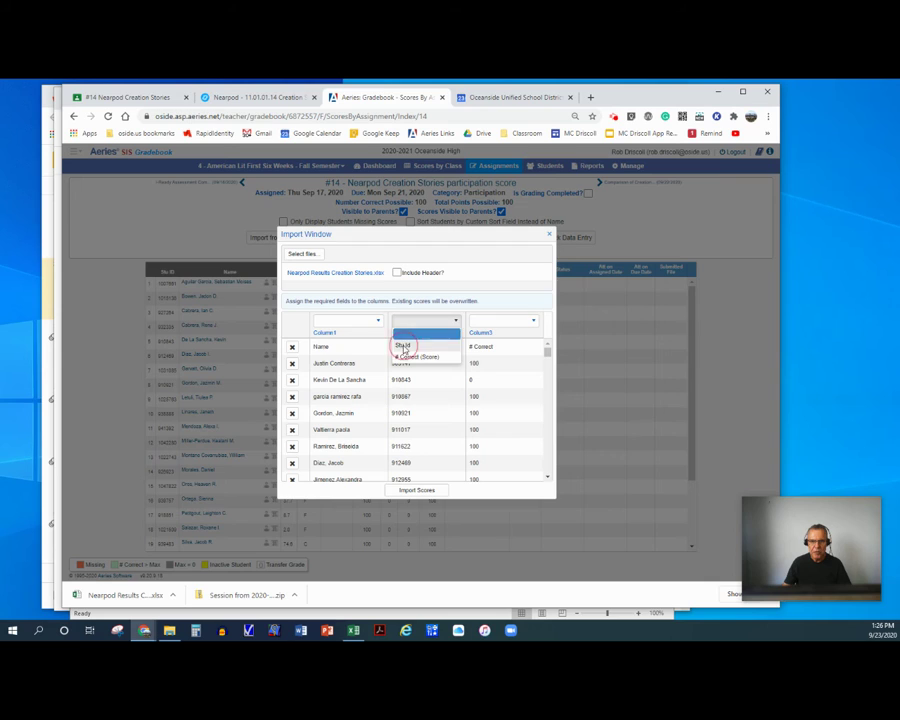
pyautogui.click(403, 345)
pyautogui.click(499, 322)
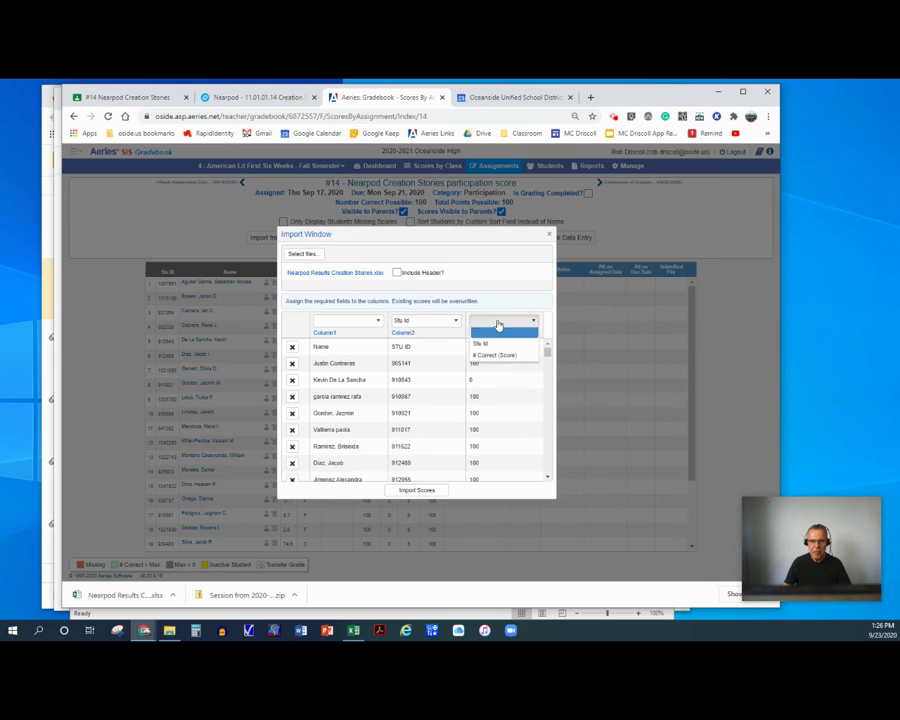
pyautogui.click(495, 358)
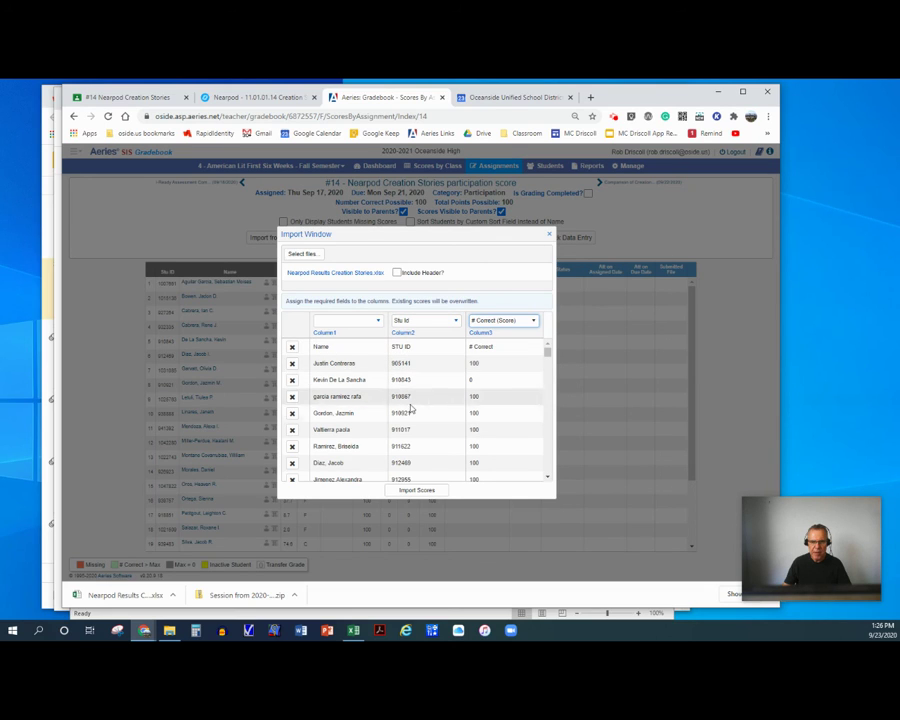
# - Check the mapped rows, import the scores into assignment #14, and mark its grading as completed
pyautogui.scroll(-5, 409, 428)
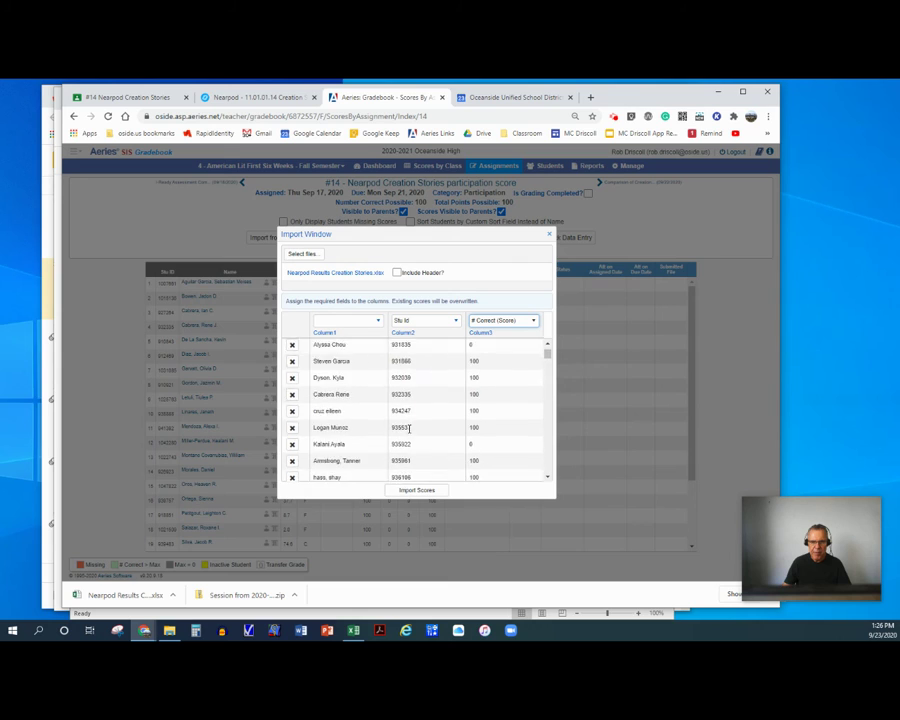
pyautogui.scroll(5, 409, 428)
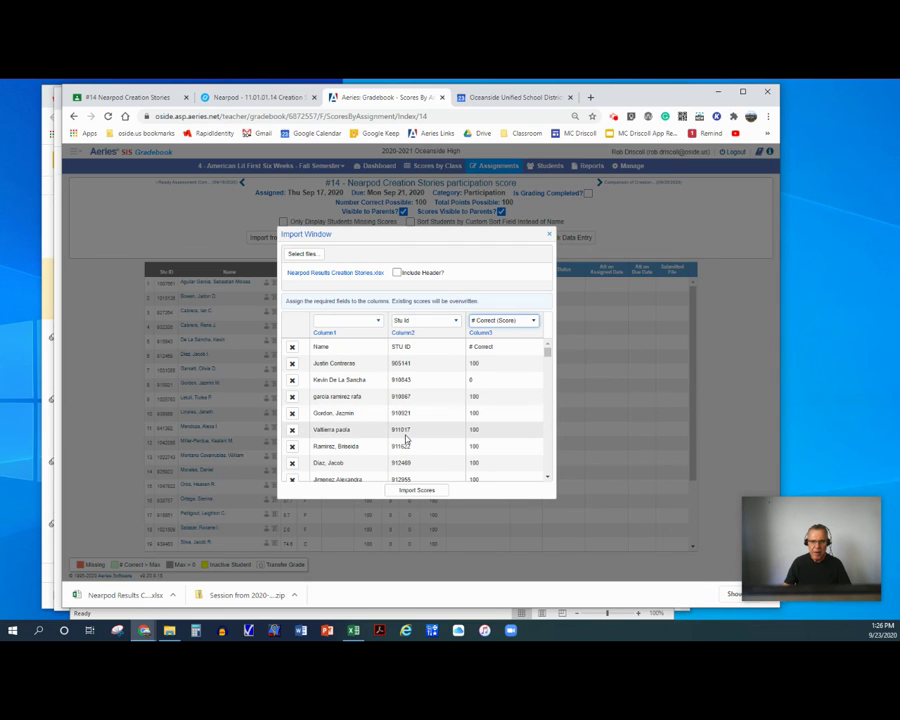
pyautogui.click(418, 491)
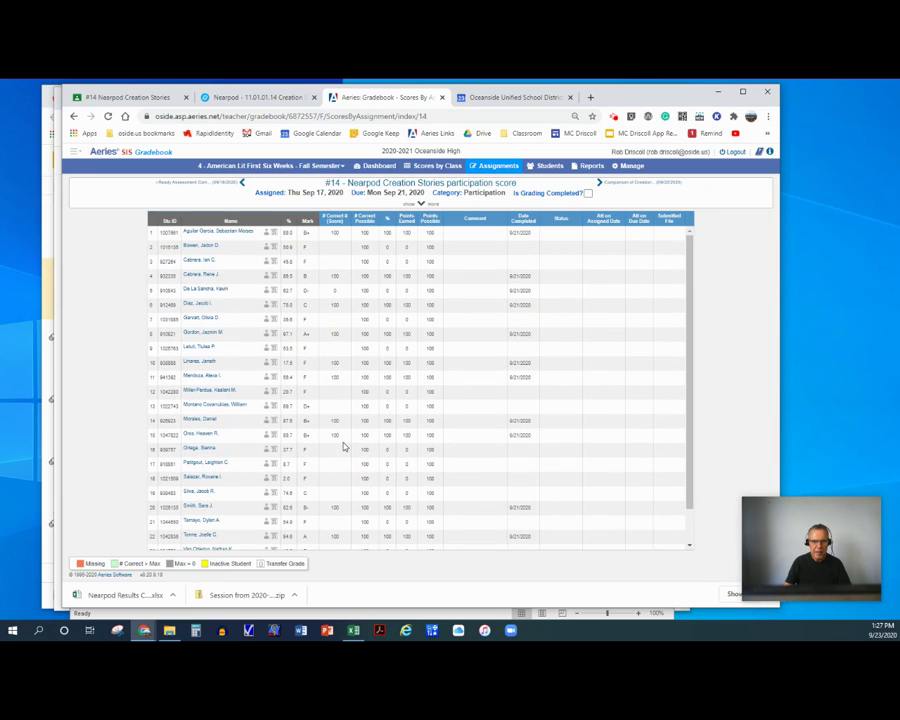
pyautogui.click(589, 194)
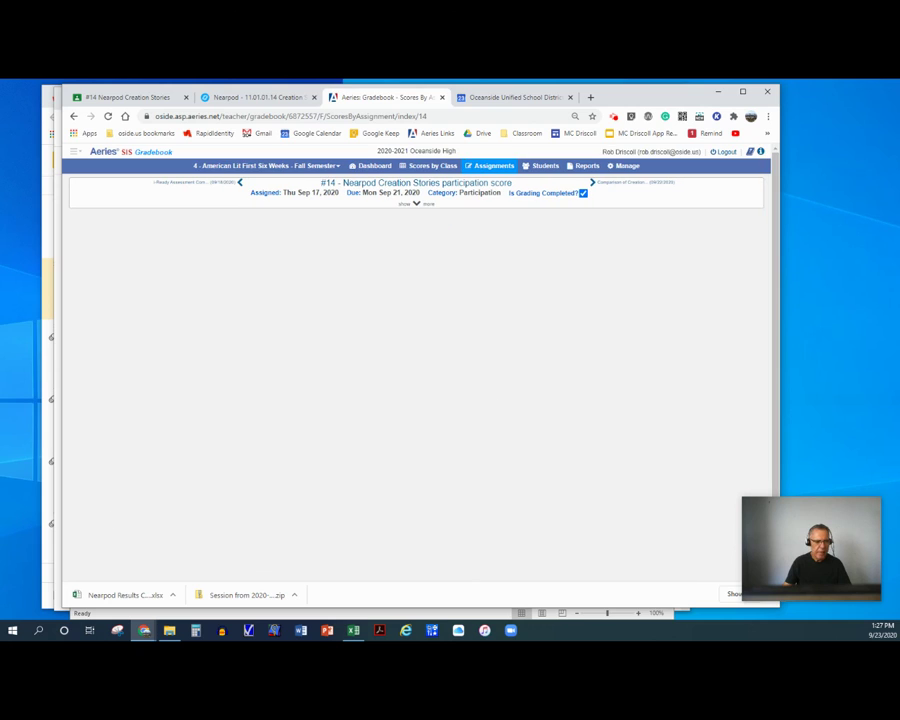